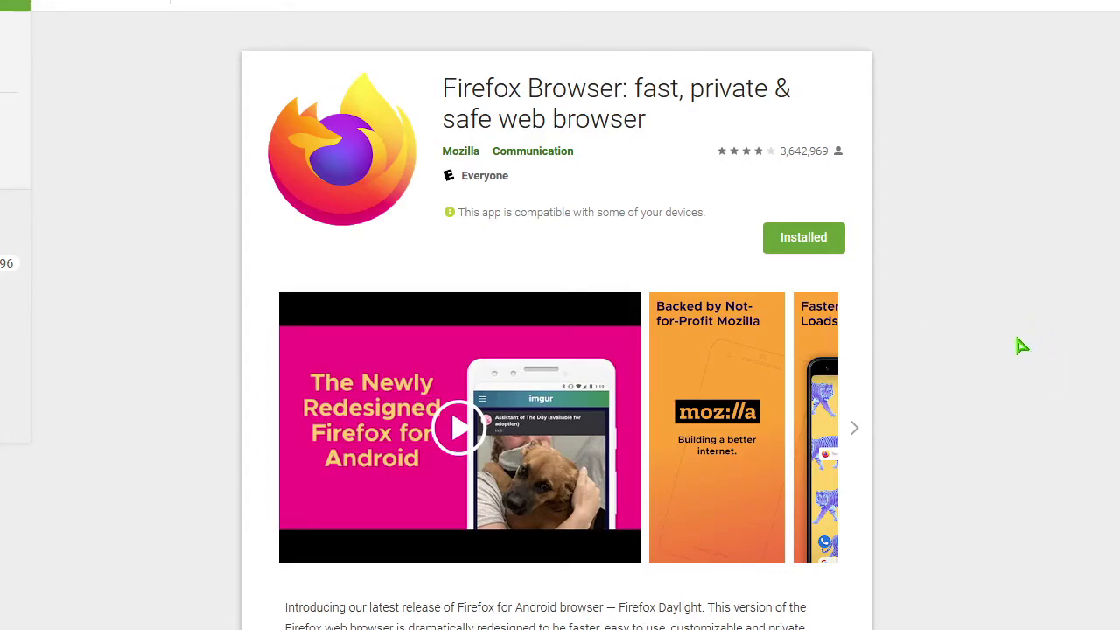
# Scroll down the Mozilla Firefox Browser listing on Google Play
pyautogui.scroll(-2, 1012, 344)
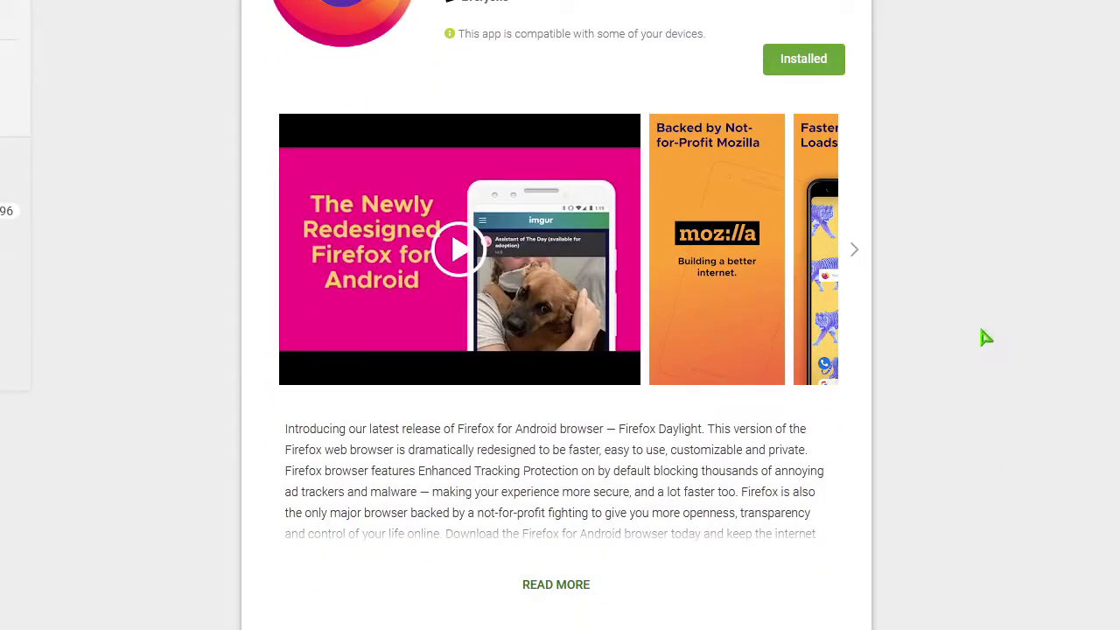
# Expand Firefox Browser's full app description with READ MORE
pyautogui.scroll(-2, 977, 317)
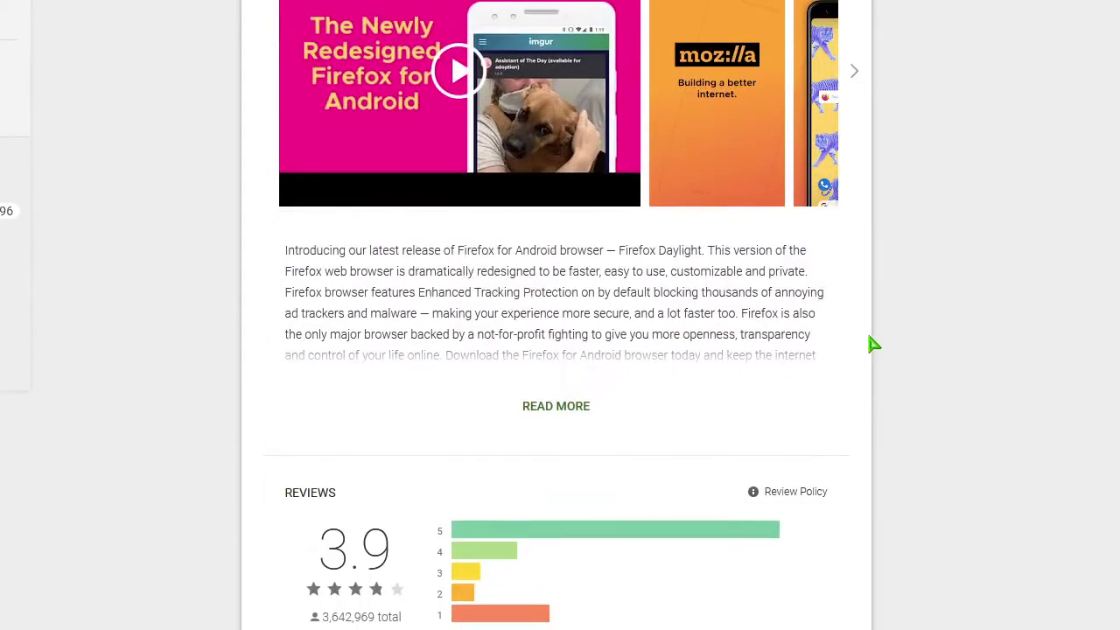
pyautogui.scroll(-4, 871, 343)
pyautogui.click(563, 417)
# Go to the reviews section and open READ ALL REVIEWS for Firefox
pyautogui.scroll(-4, 955, 346)
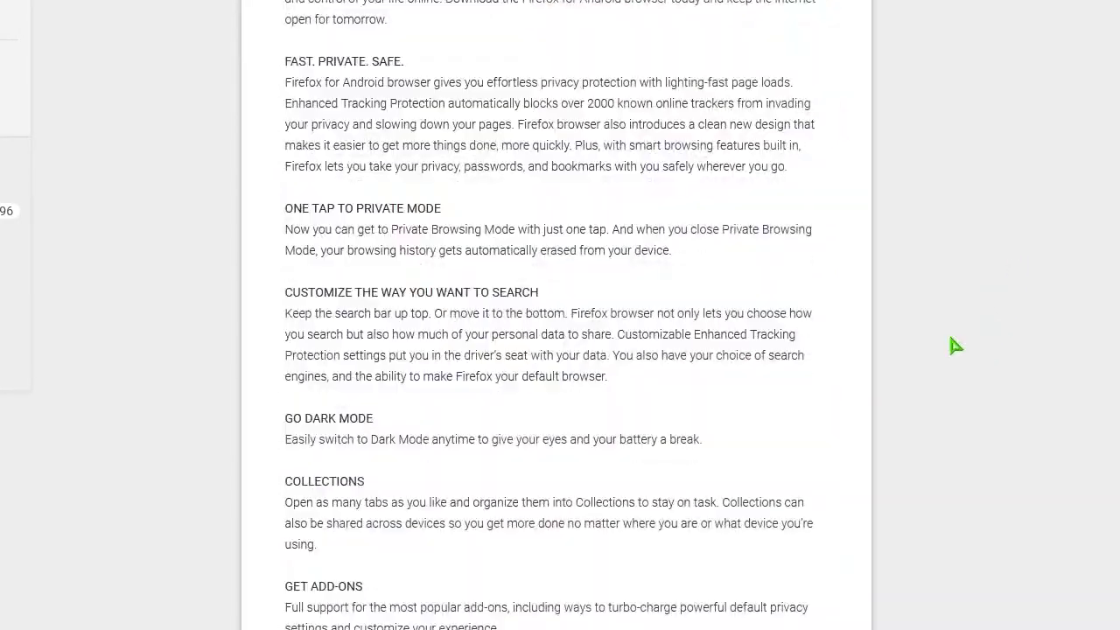
pyautogui.scroll(-10, 954, 346)
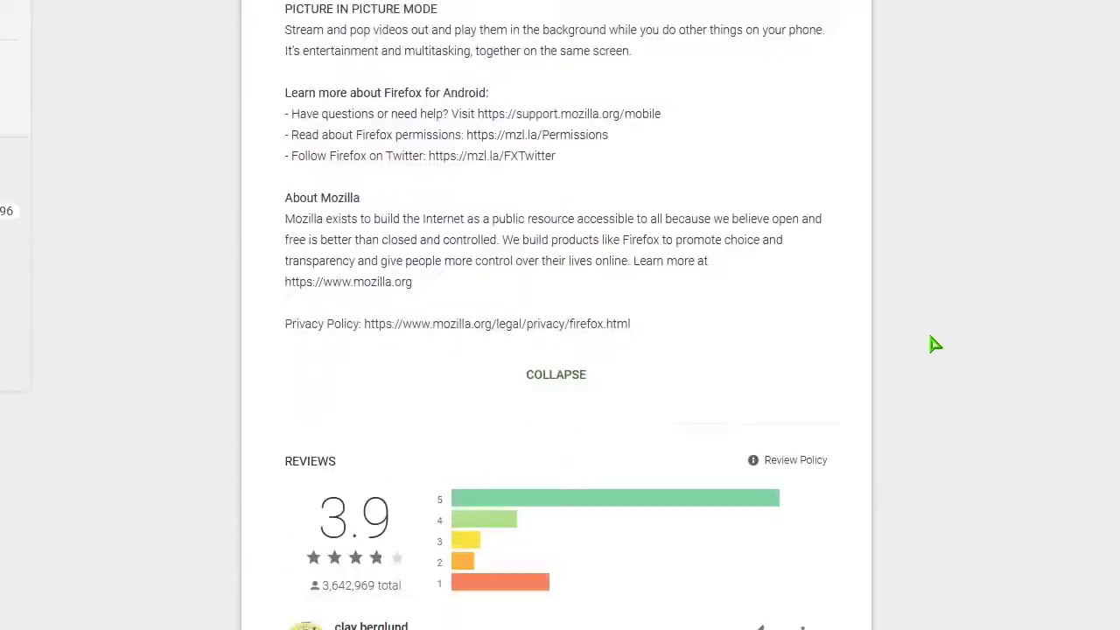
pyautogui.scroll(-2, 935, 344)
pyautogui.scroll(-1, 785, 281)
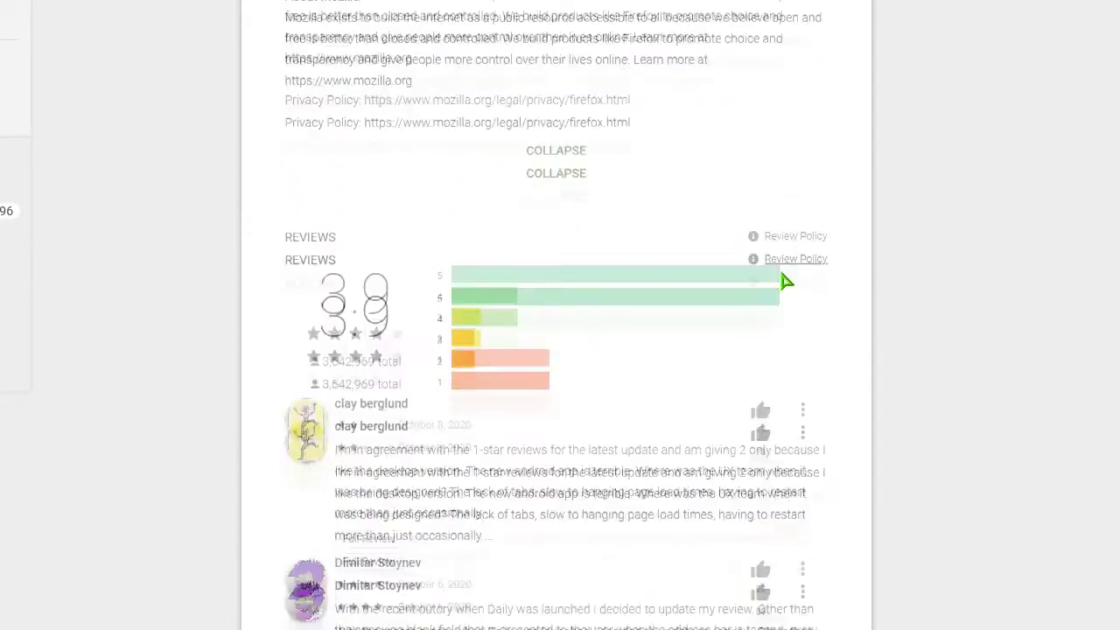
pyautogui.scroll(-15, 843, 318)
pyautogui.scroll(4, 848, 330)
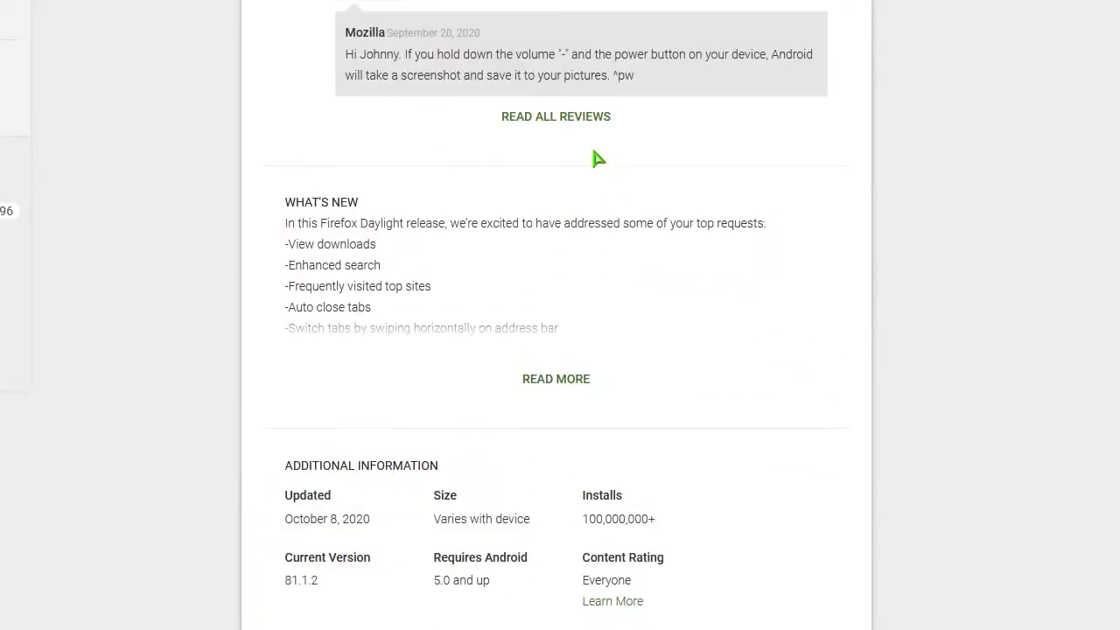
pyautogui.click(575, 118)
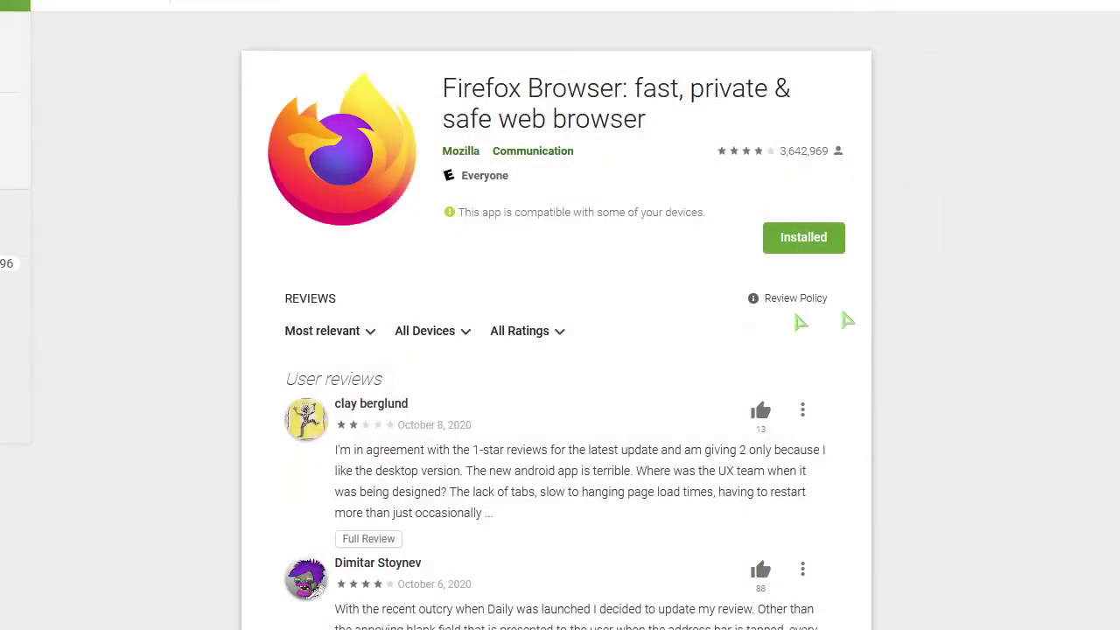
# Sort Firefox reviews by Newest to show the October 10, 2020 complaints
pyautogui.click(349, 340)
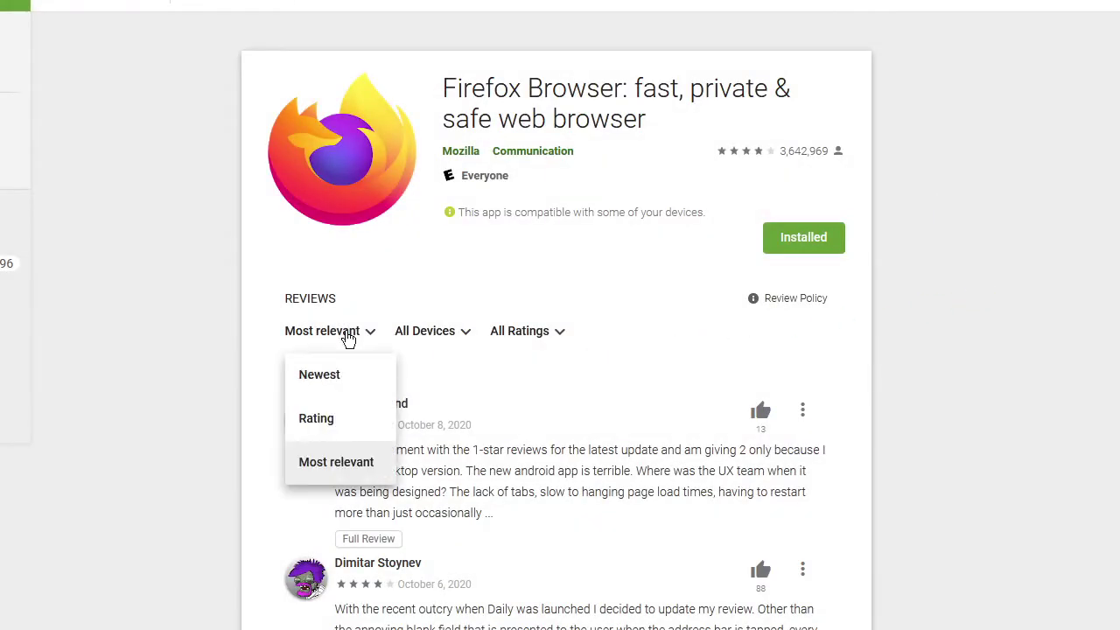
pyautogui.click(334, 381)
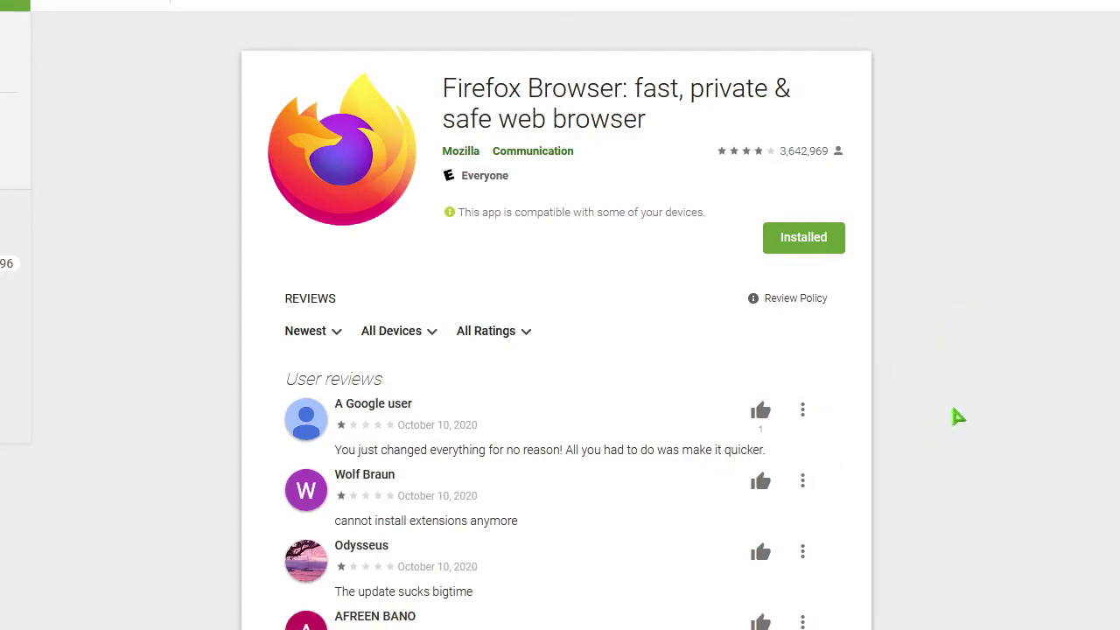
pyautogui.scroll(-2, 951, 404)
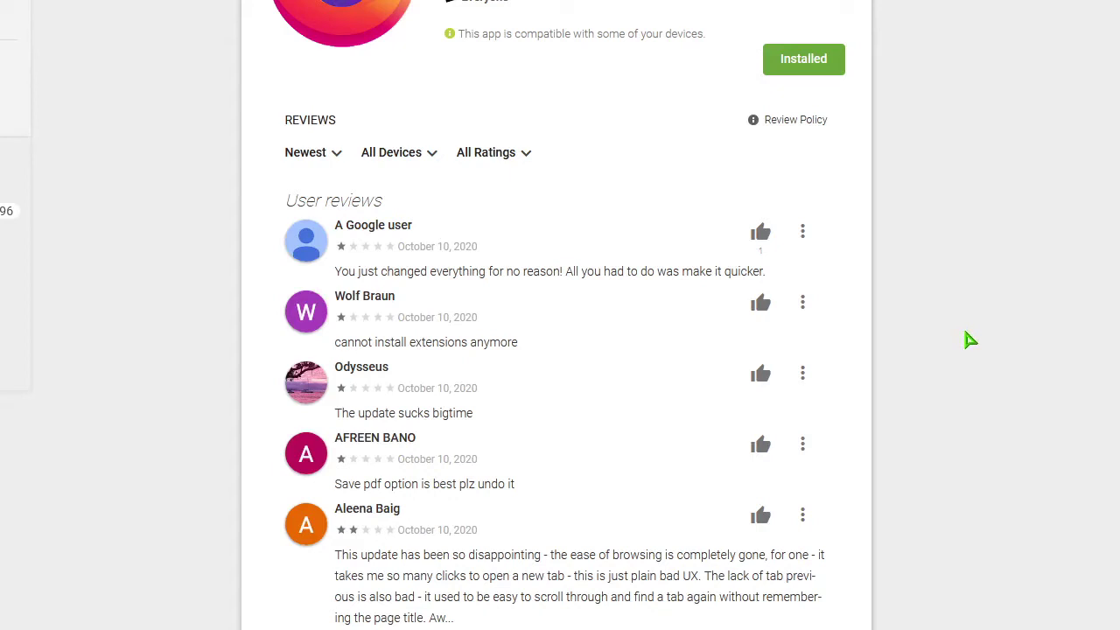
pyautogui.scroll(-2, 968, 340)
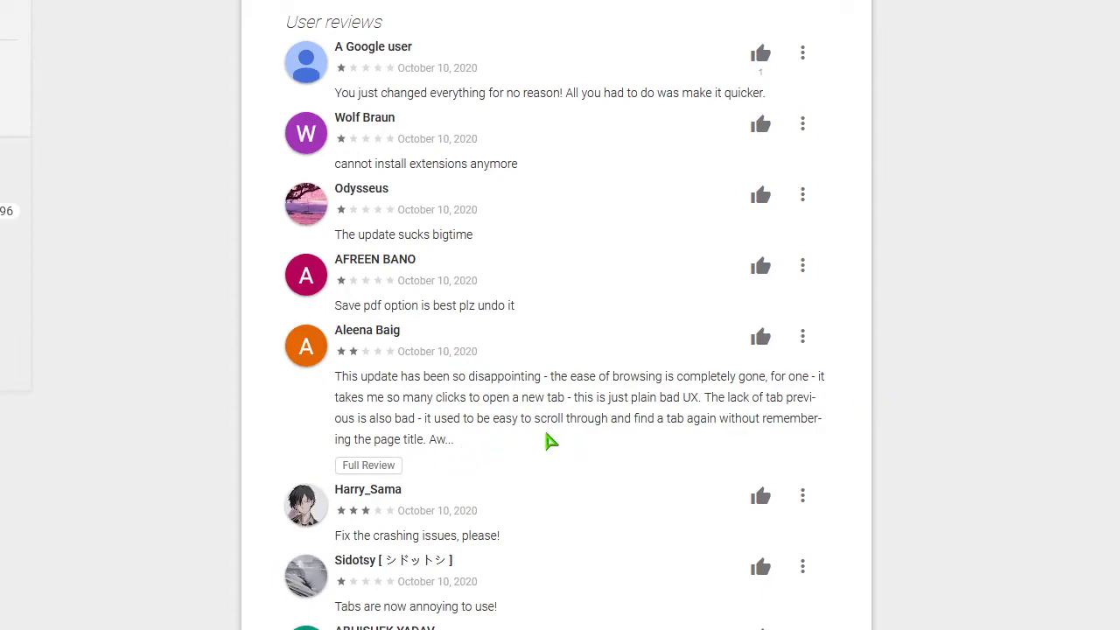
pyautogui.scroll(-2, 547, 425)
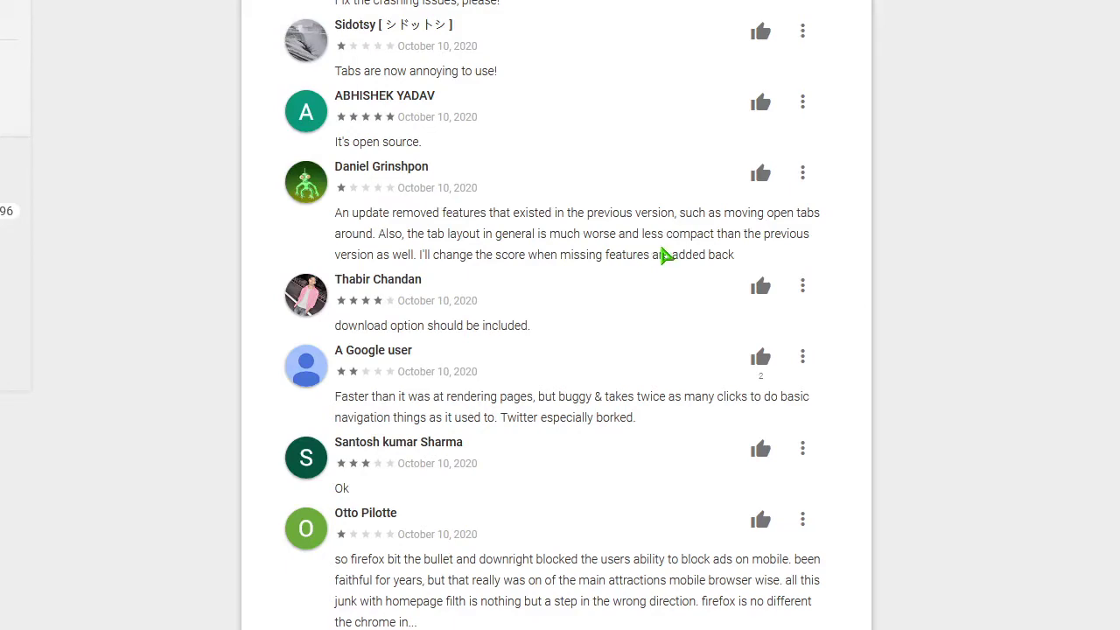
pyautogui.scroll(-1, 661, 258)
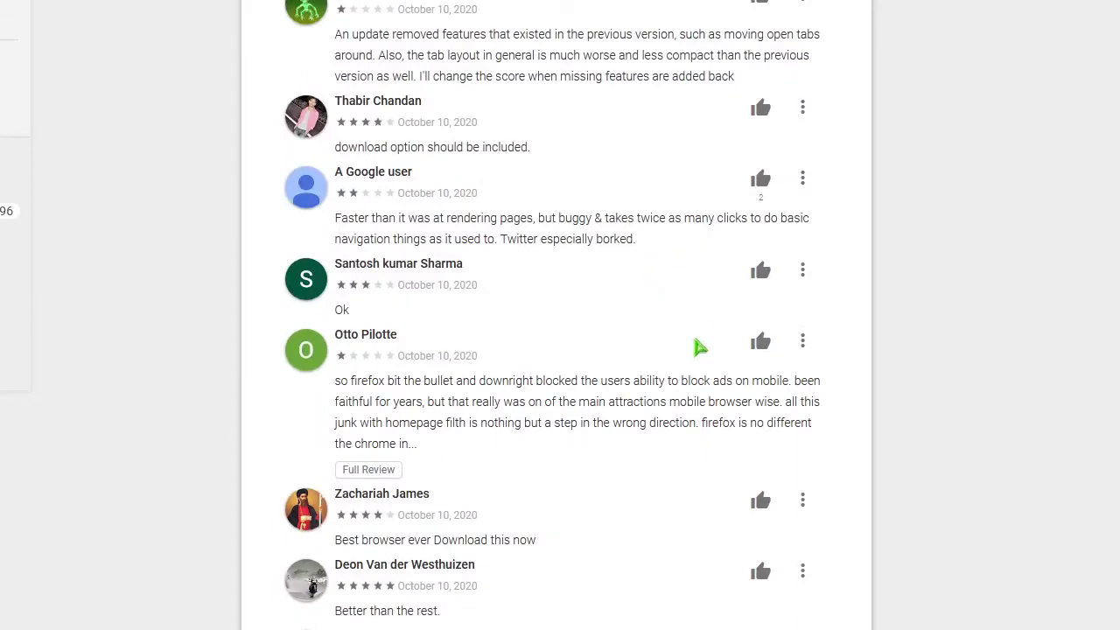
pyautogui.scroll(-2, 692, 337)
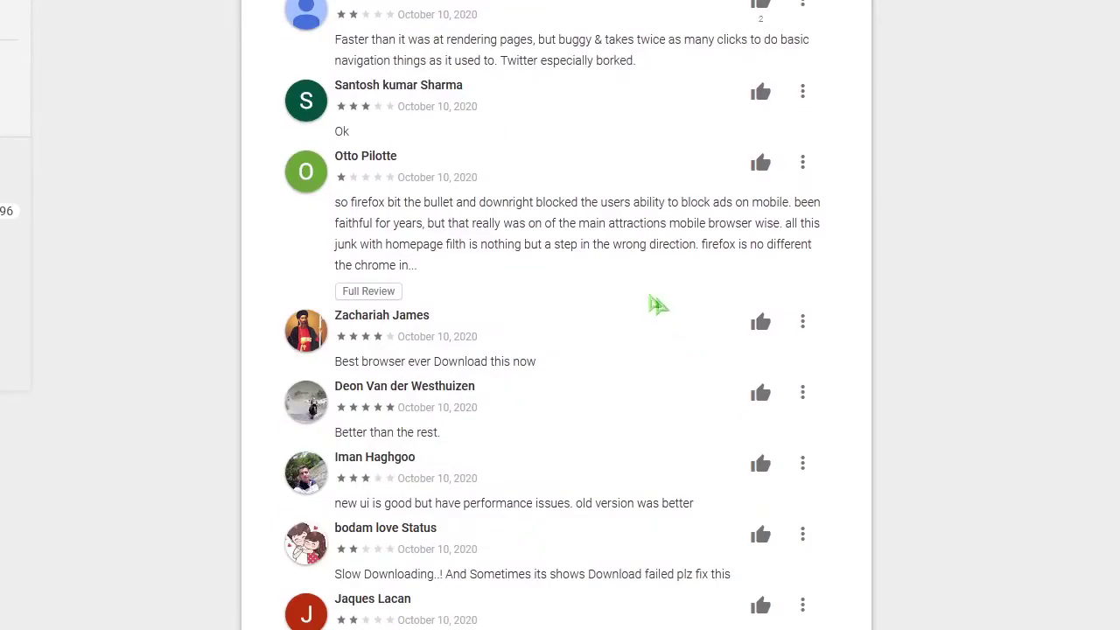
pyautogui.moveTo(397, 203); pyautogui.dragTo(674, 225)
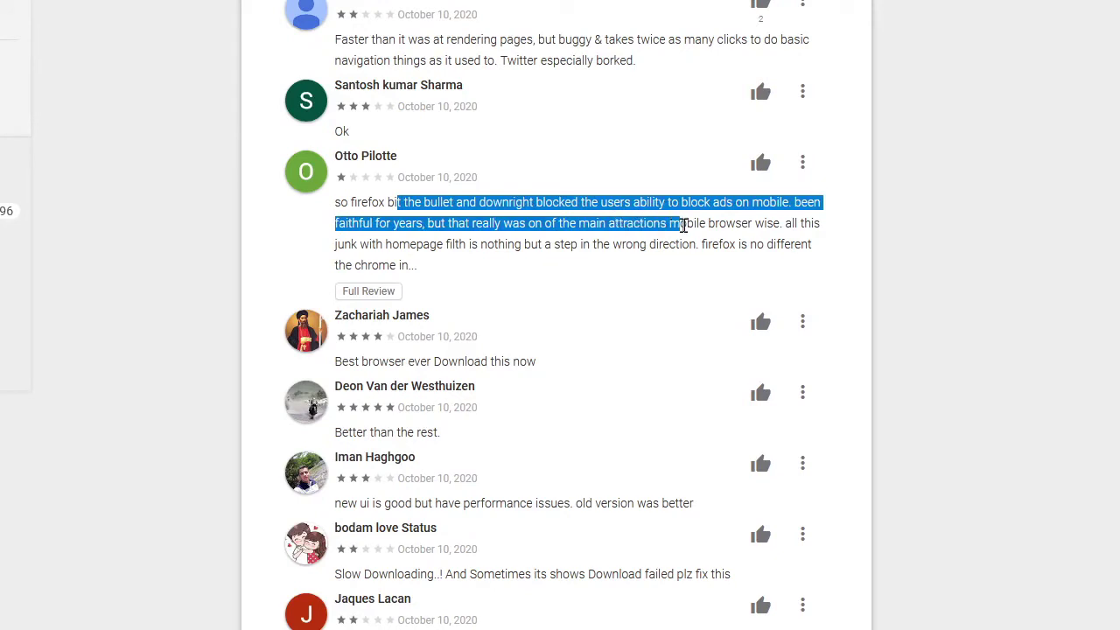
pyautogui.click(674, 221)
pyautogui.moveTo(342, 206); pyautogui.dragTo(714, 242)
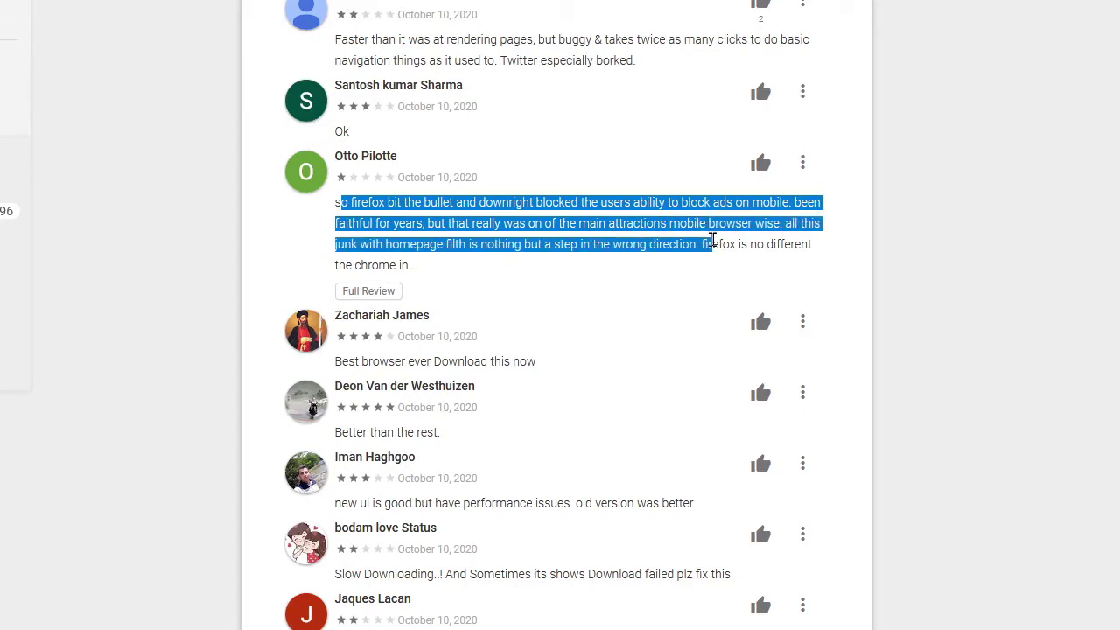
pyautogui.scroll(-2, 653, 256)
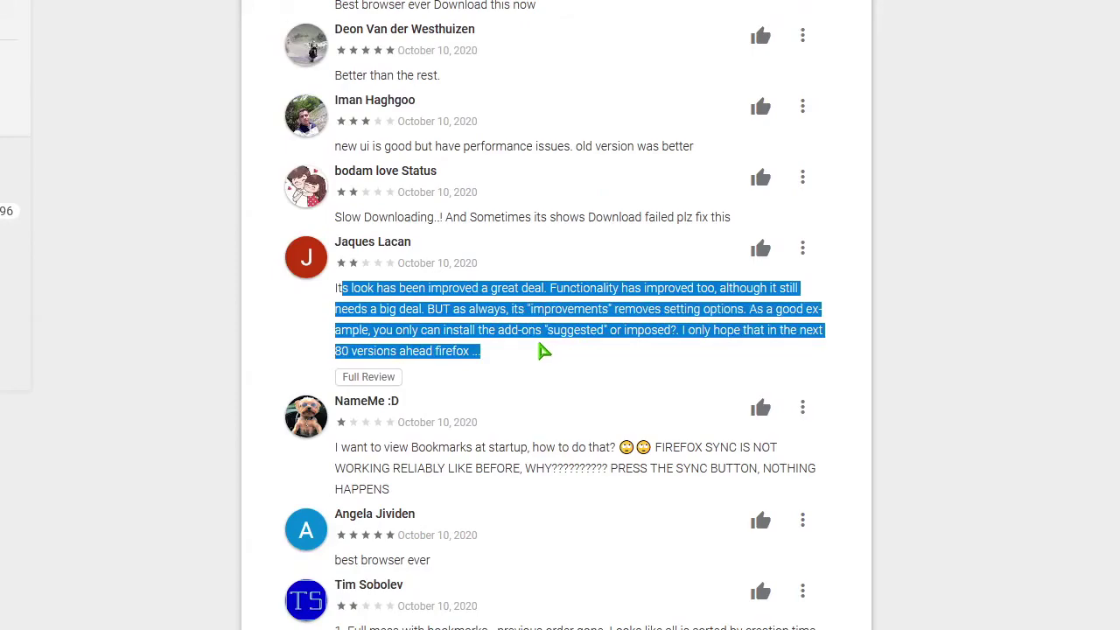
pyautogui.scroll(-2, 540, 337)
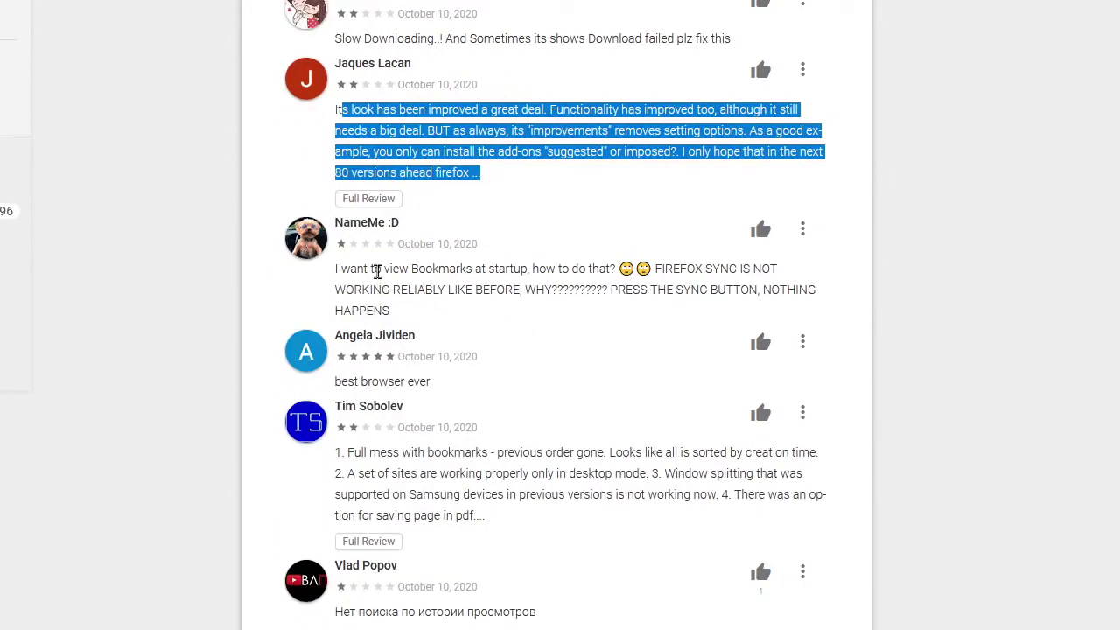
pyautogui.moveTo(373, 268); pyautogui.dragTo(544, 313)
pyautogui.scroll(-2, 543, 313)
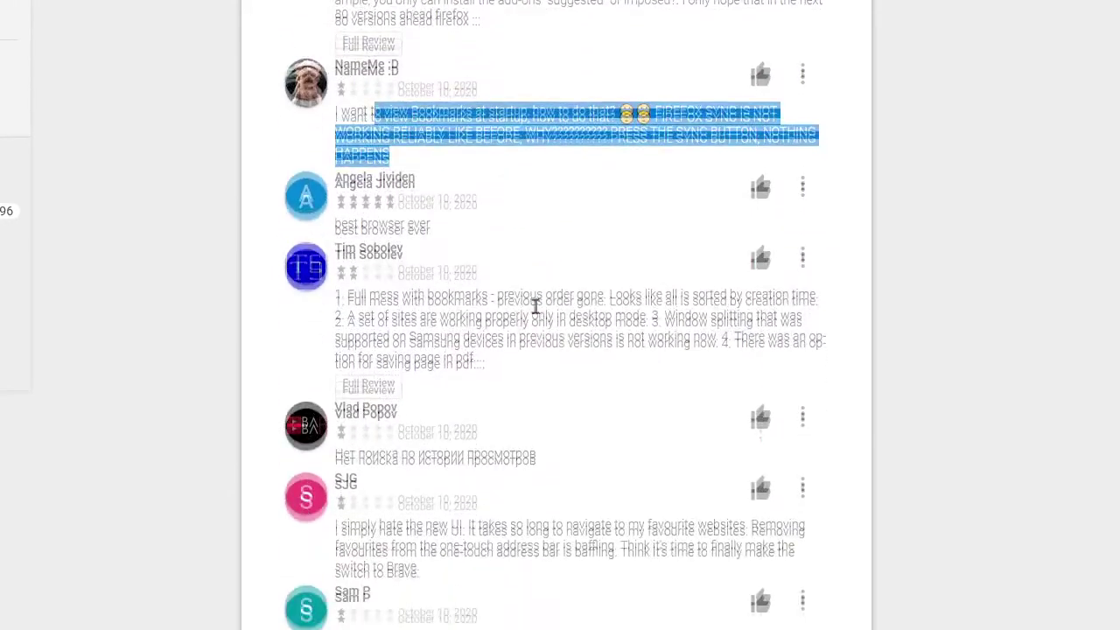
pyautogui.moveTo(378, 275); pyautogui.dragTo(525, 333)
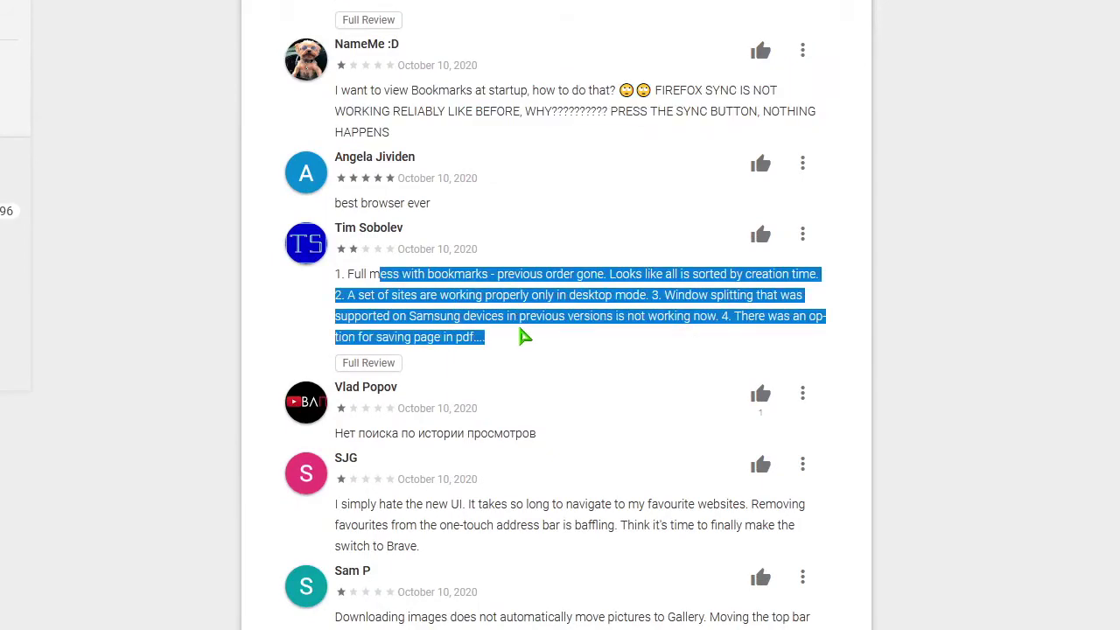
pyautogui.click(518, 333)
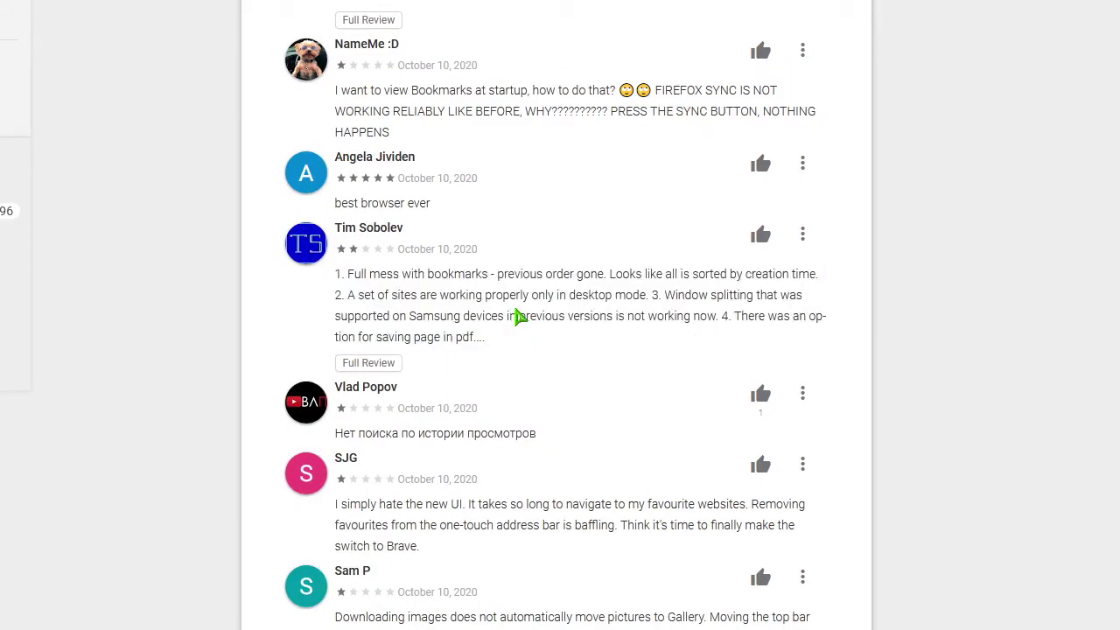
pyautogui.scroll(-2, 516, 316)
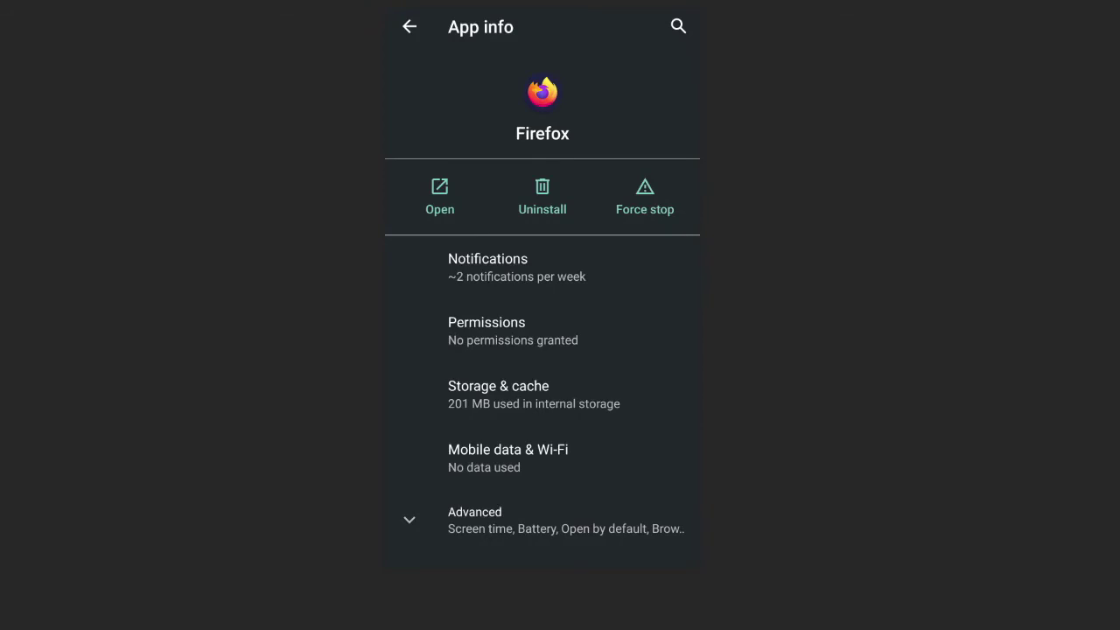
# Draw red circles around the Uninstall button on Firefox's App info screen
pyautogui.moveTo(516, 138); pyautogui.dragTo(537, 138)
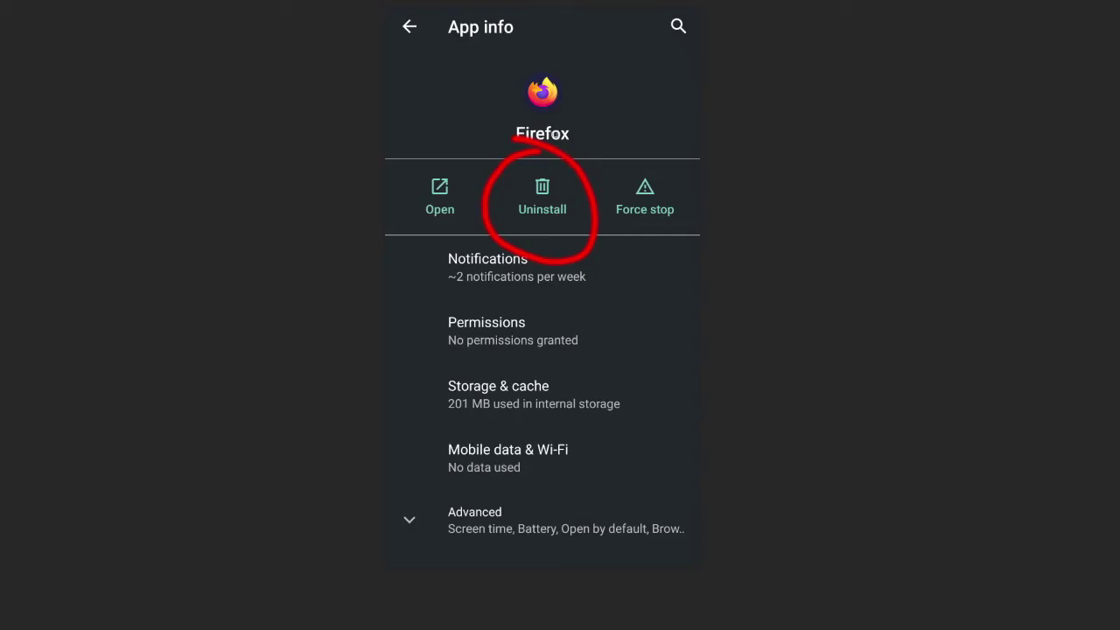
pyautogui.moveTo(557, 135)
pyautogui.mouseDown()
pyautogui.moveTo(455, 175)
pyautogui.moveTo(643, 219)
pyautogui.moveTo(516, 227)
pyautogui.mouseUp()
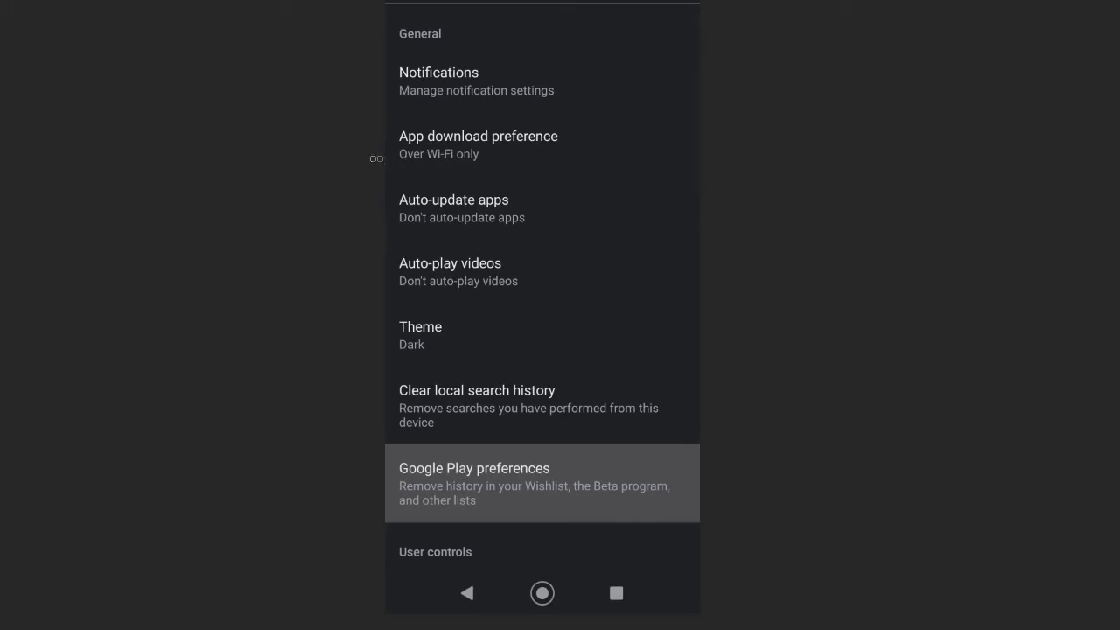
# Circle 'Auto-update apps', set to 'Don't auto-update apps', in red
pyautogui.moveTo(452, 178)
pyautogui.mouseDown()
pyautogui.moveTo(402, 183)
pyautogui.moveTo(390, 238)
pyautogui.moveTo(583, 207)
pyautogui.moveTo(435, 176)
pyautogui.mouseUp()
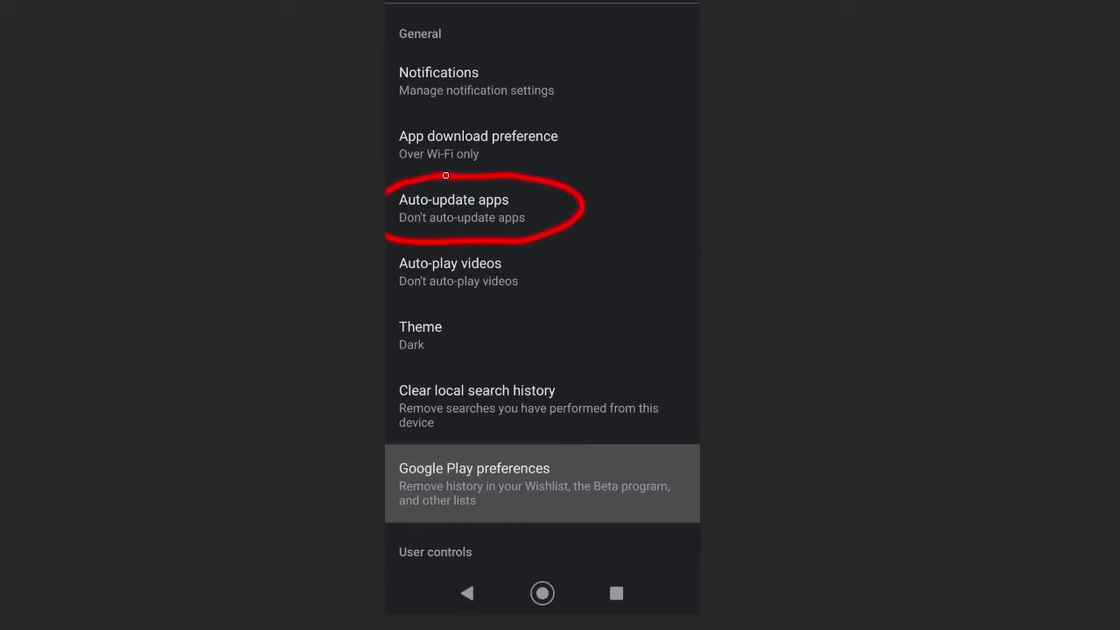
pyautogui.moveTo(445, 176)
pyautogui.mouseDown()
pyautogui.moveTo(378, 222)
pyautogui.moveTo(538, 235)
pyautogui.moveTo(455, 179)
pyautogui.moveTo(442, 243)
pyautogui.moveTo(573, 205)
pyautogui.moveTo(384, 221)
pyautogui.moveTo(536, 178)
pyautogui.moveTo(401, 248)
pyautogui.moveTo(600, 200)
pyautogui.moveTo(567, 179)
pyautogui.mouseUp()
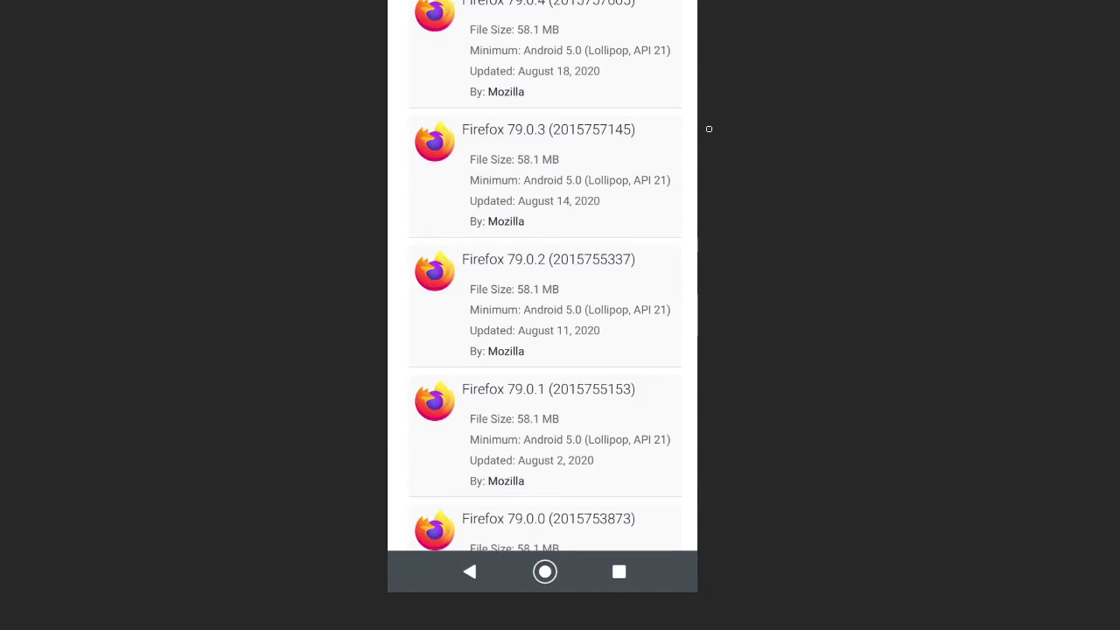
# Circle the Firefox 79.0.4 release, updated August 18, 2020, in red
pyautogui.moveTo(411, 3)
pyautogui.mouseDown()
pyautogui.moveTo(516, 97)
pyautogui.moveTo(700, 40)
pyautogui.moveTo(626, 1)
pyautogui.mouseUp()
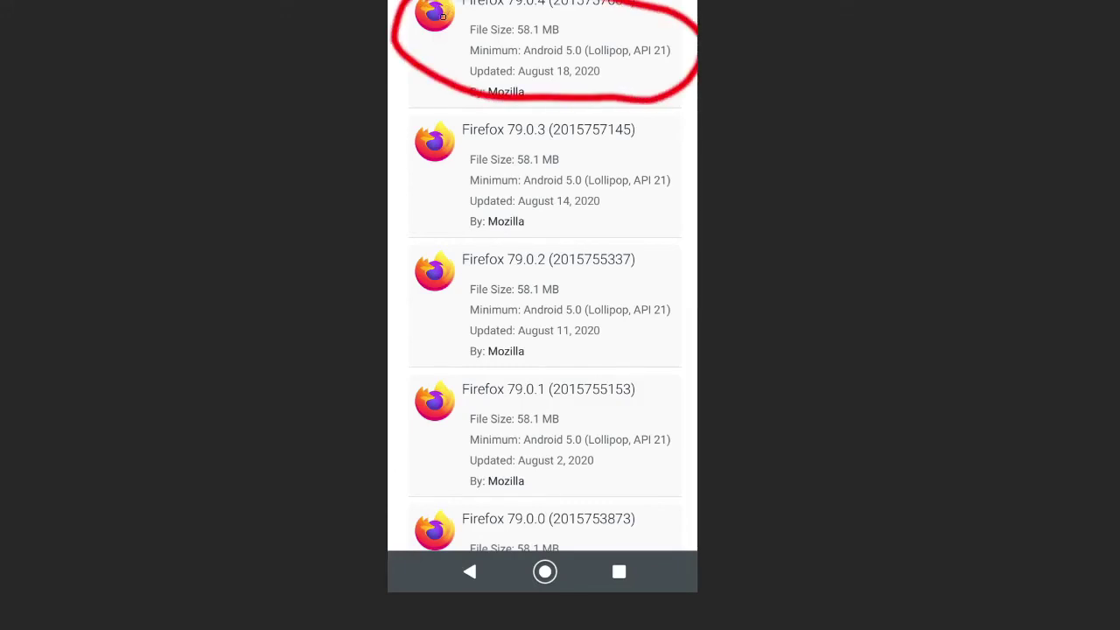